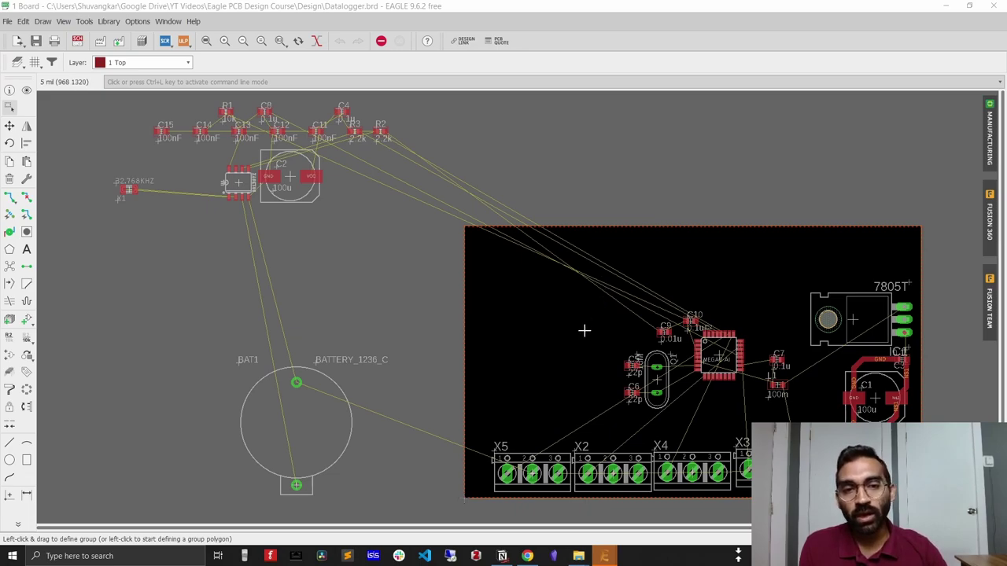
Run Ratsnest to fill the top-layer copper polygon, and look over the whole board.
click(14, 269)
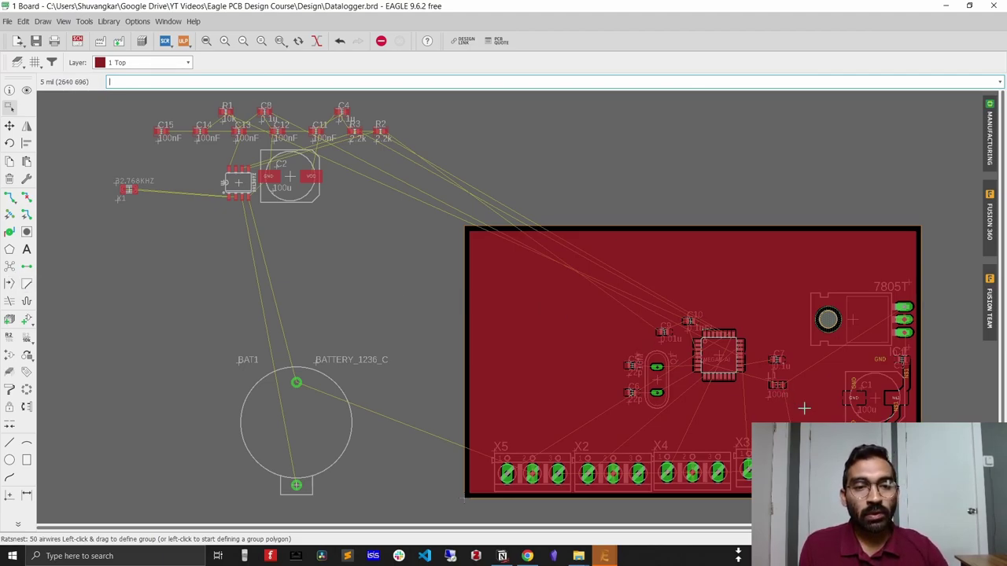
scroll(630, 324, up, 2)
scroll(570, 266, down, 3)
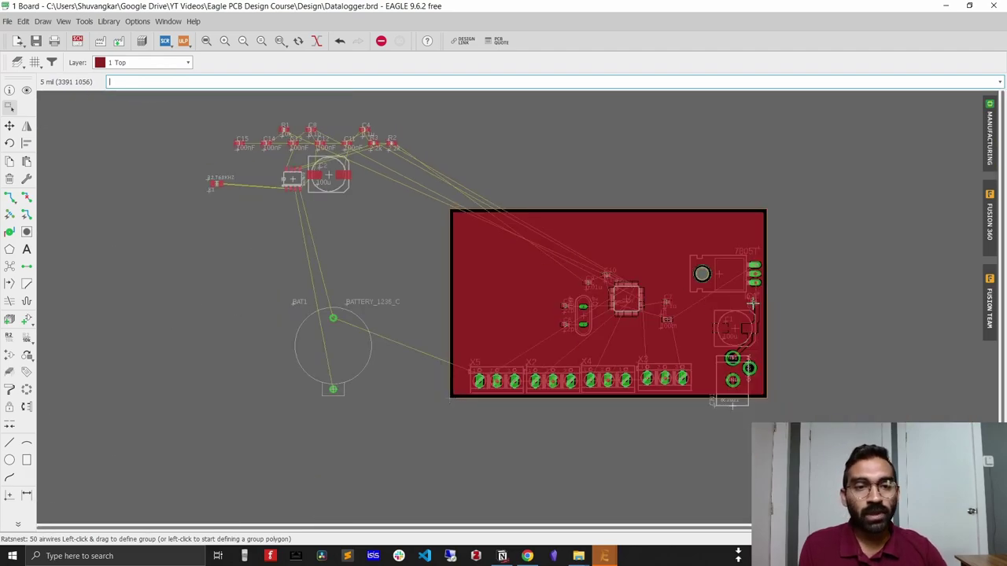
scroll(779, 303, up, 2)
scroll(779, 299, up, 1)
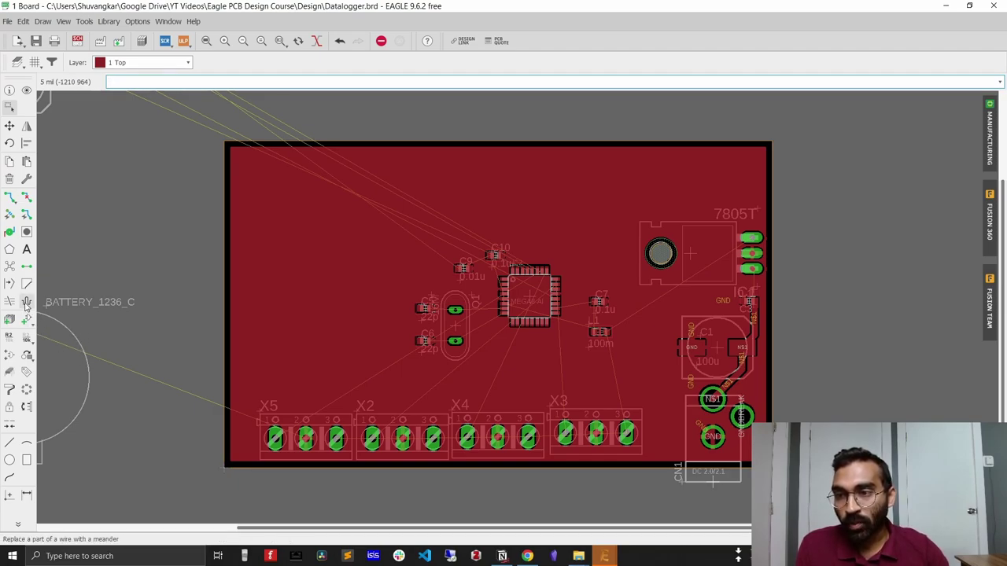
Configure the Polygon tool for layer 16 Bottom with right-angle wire bends, and abandon the outline already started.
click(10, 250)
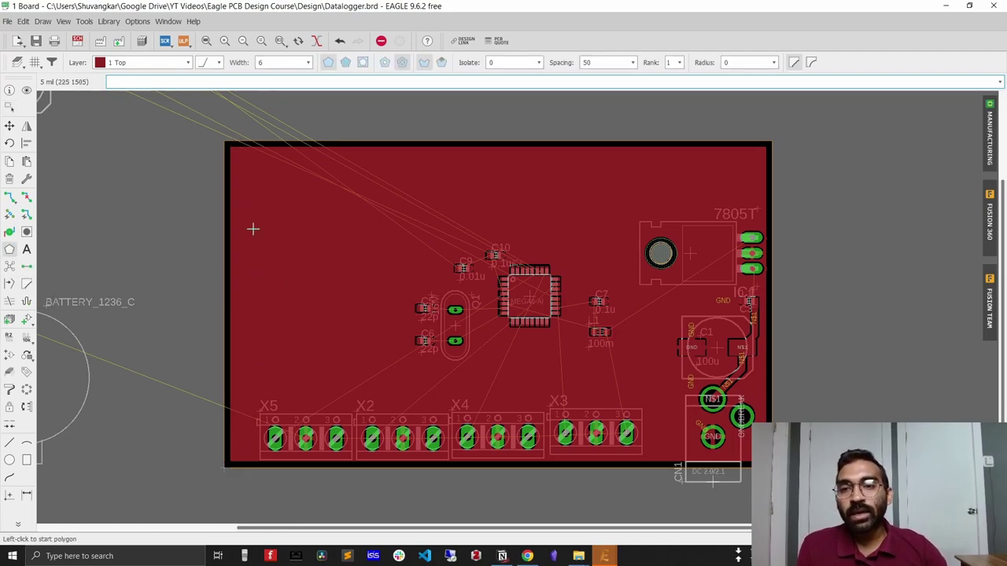
click(225, 143)
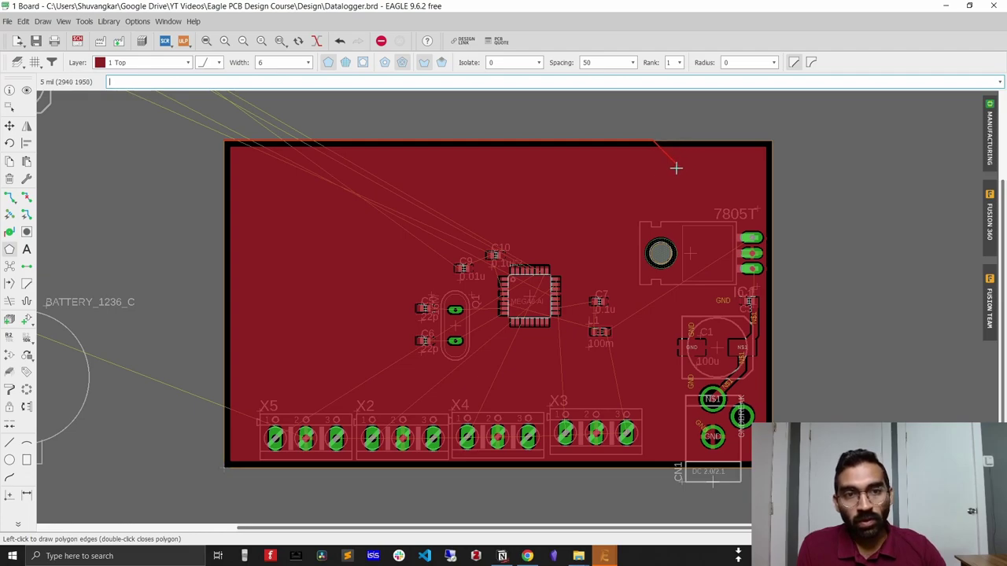
click(186, 63)
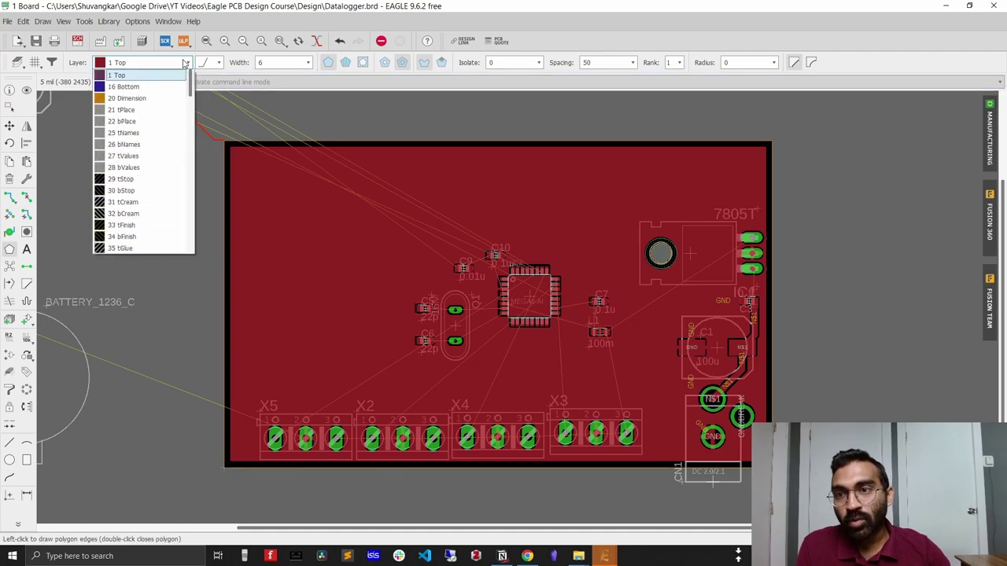
click(171, 87)
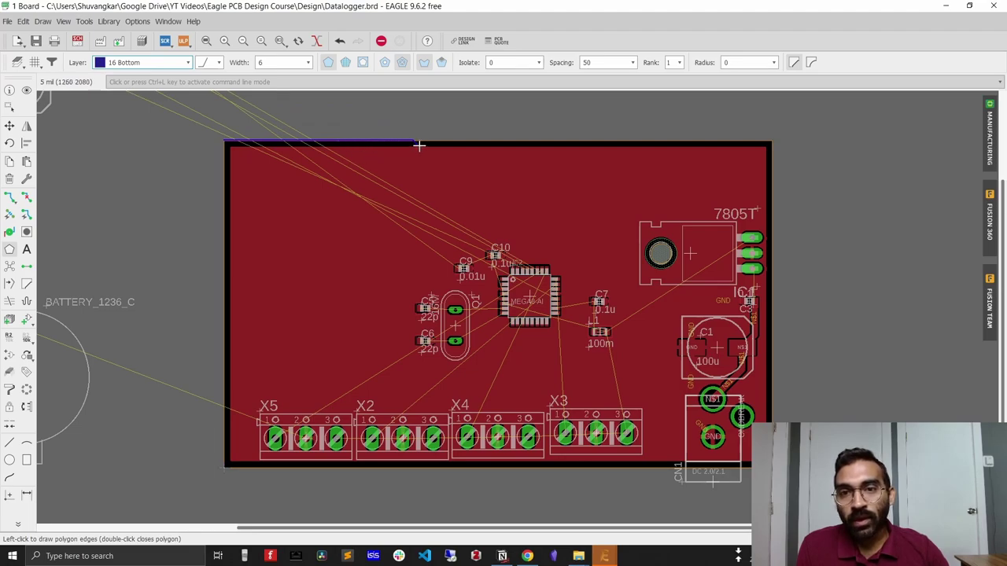
click(218, 63)
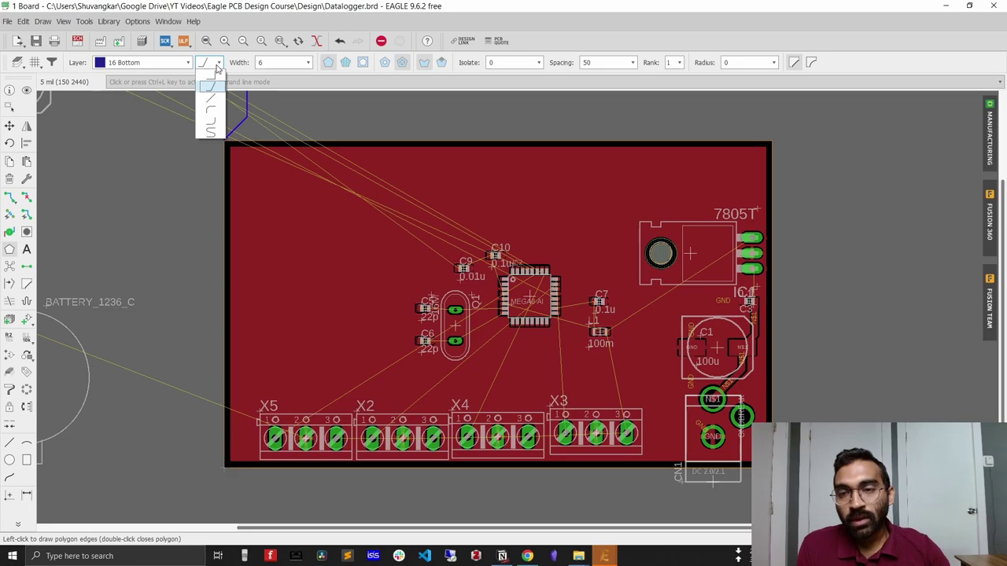
click(220, 76)
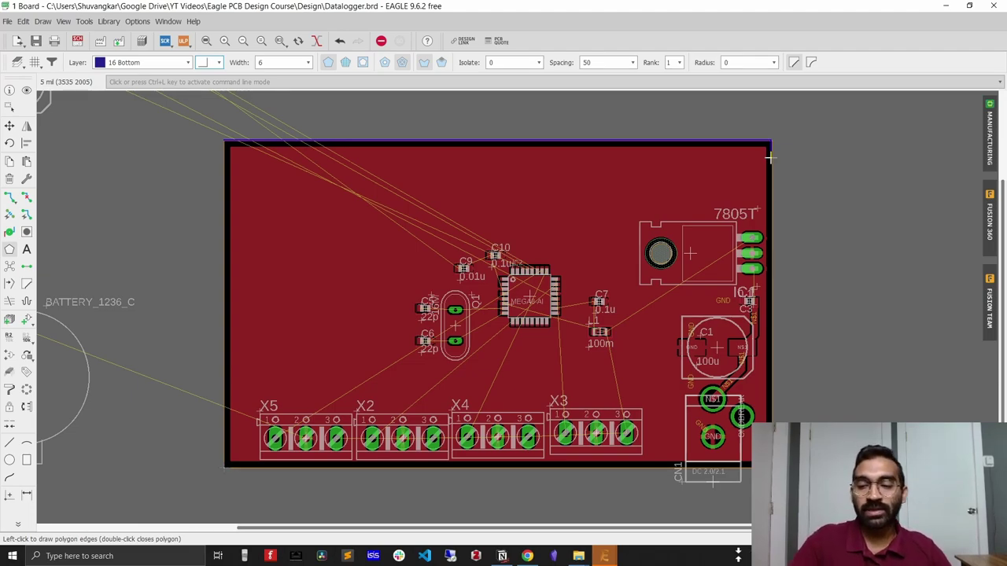
key(Escape)
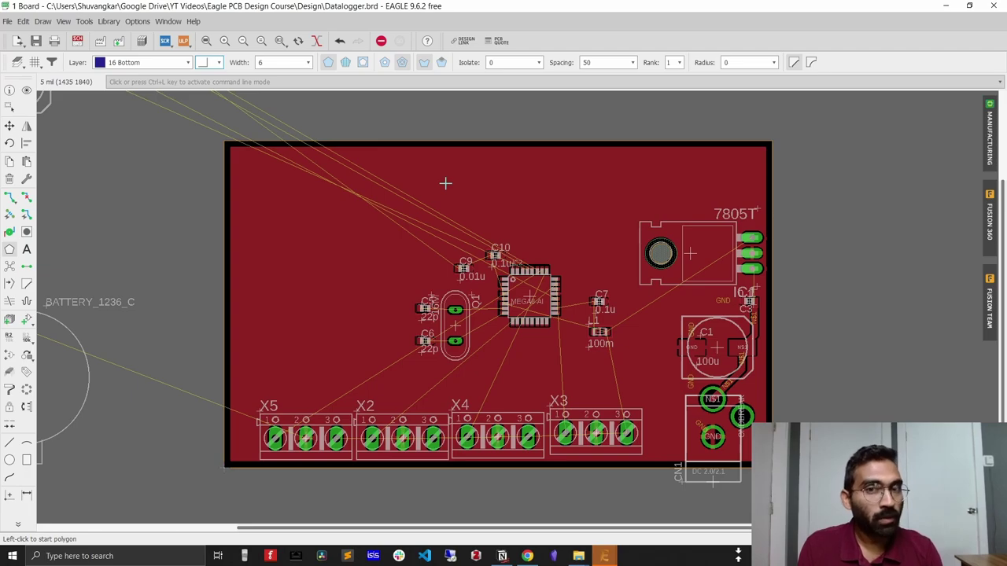
Examine the properties of the existing top-layer GND polygon, including its edge width.
click(10, 128)
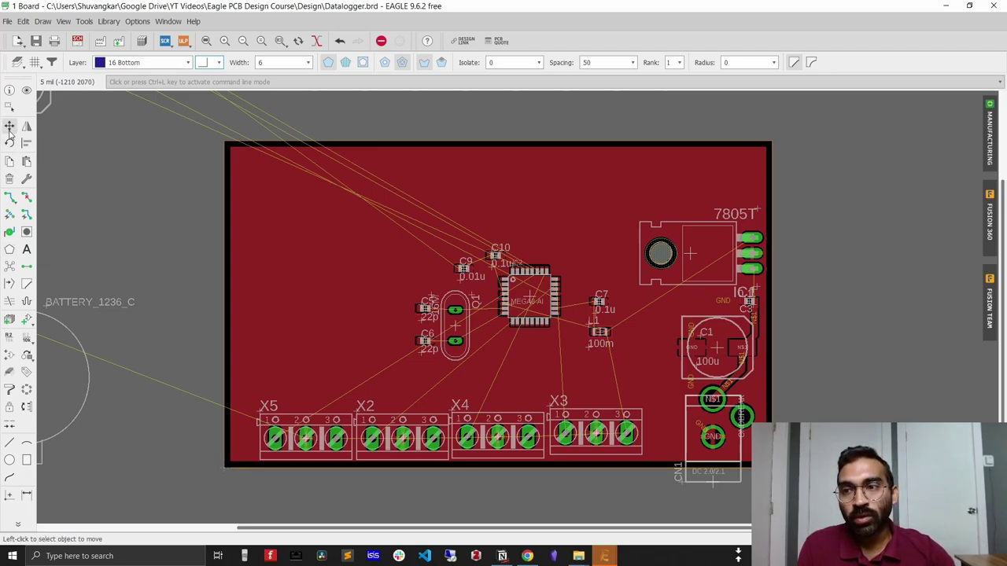
right_click(497, 141)
key(Escape)
right_click(478, 144)
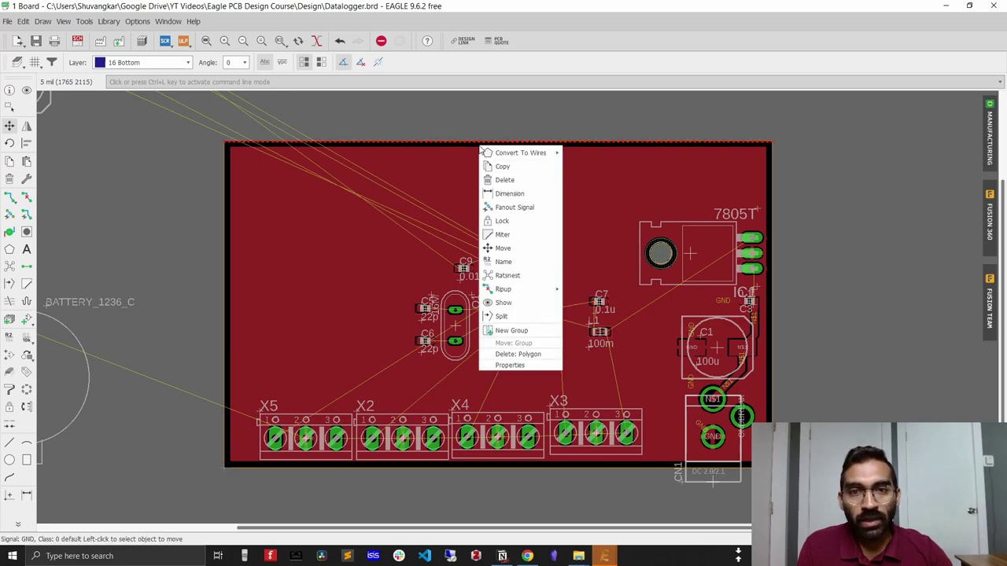
click(508, 365)
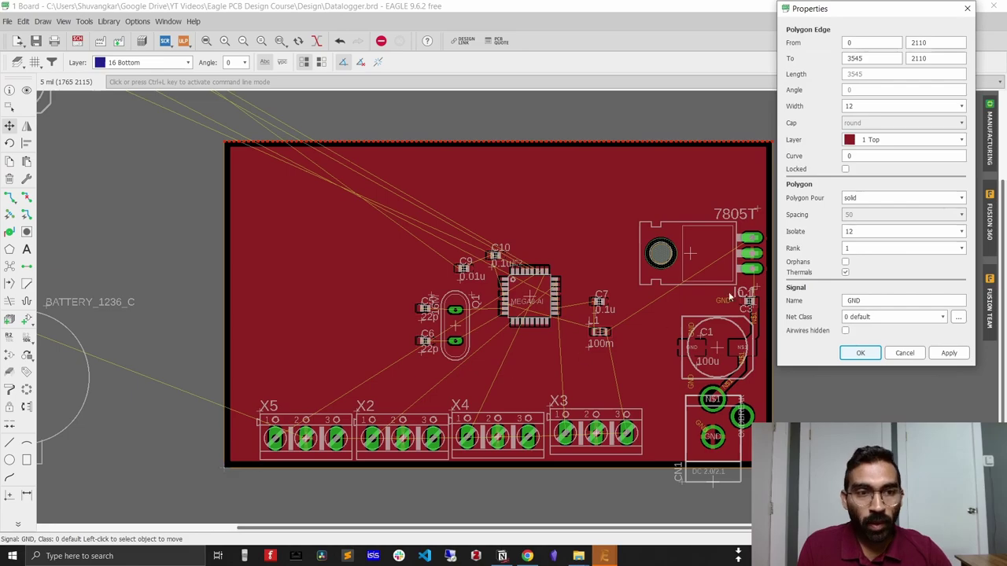
drag(841, 14, 839, 80)
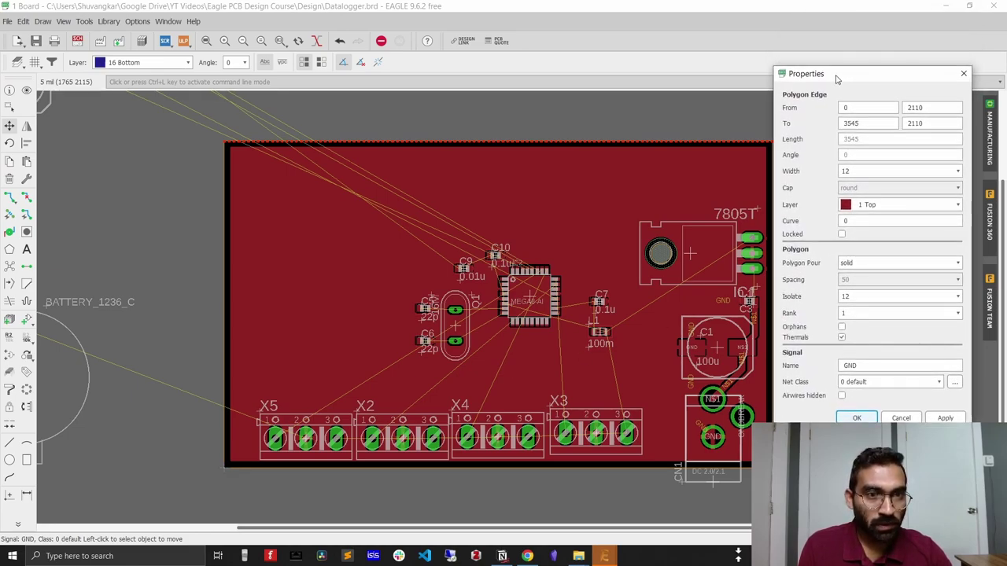
click(859, 171)
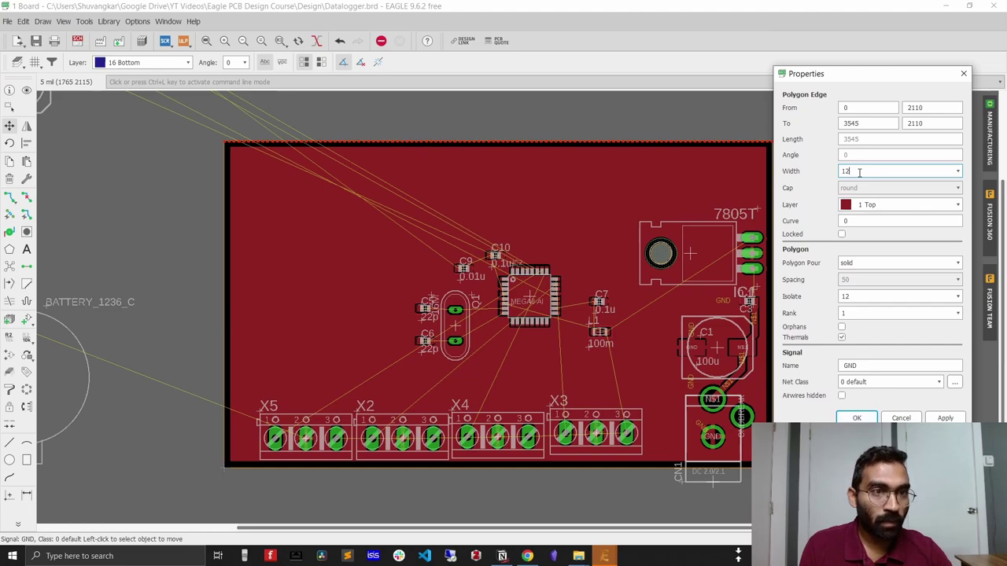
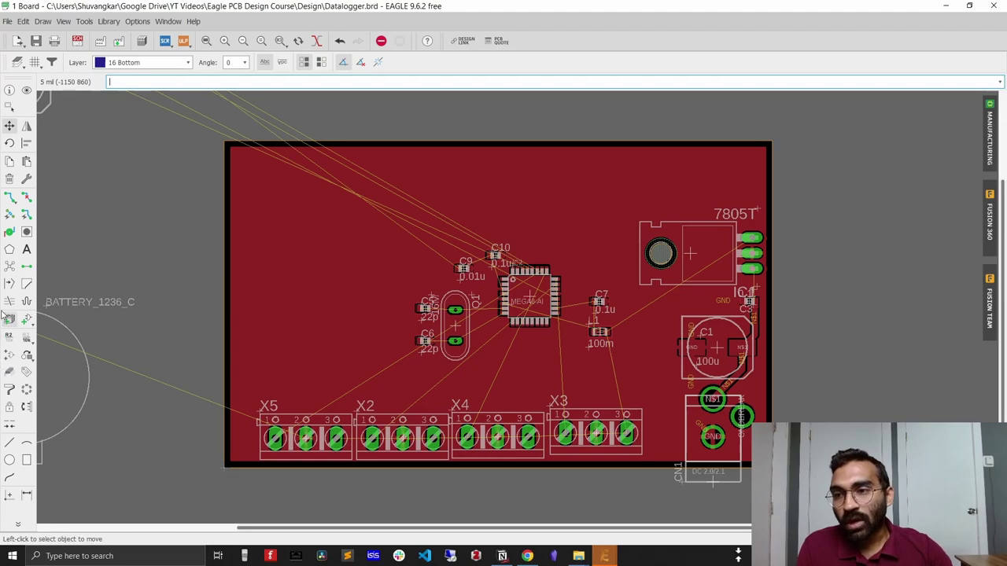
Start a polygon on layer 16 Bottom at the board's upper-left corner and trace the outline to the lower-right corner.
click(10, 249)
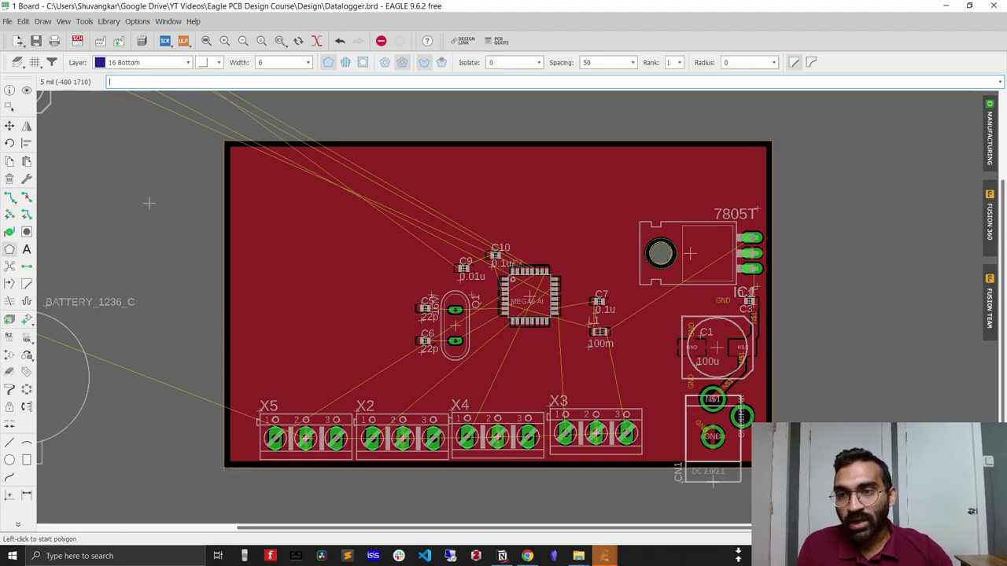
click(225, 141)
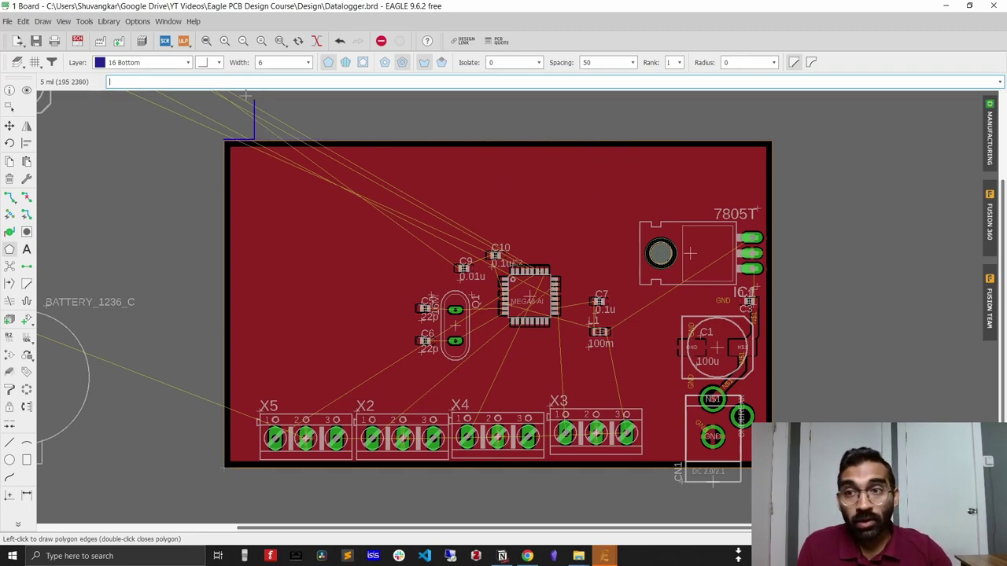
click(187, 63)
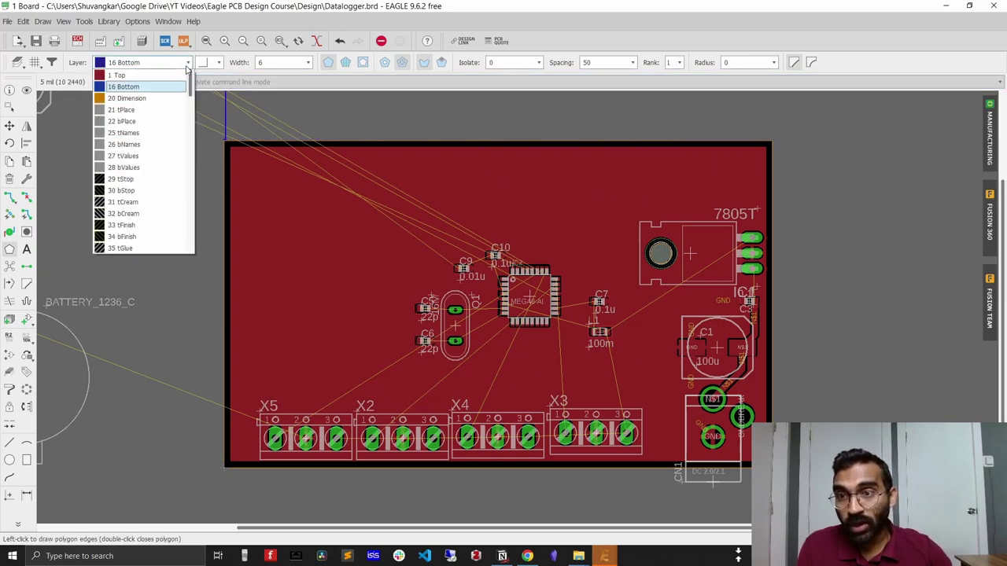
click(172, 89)
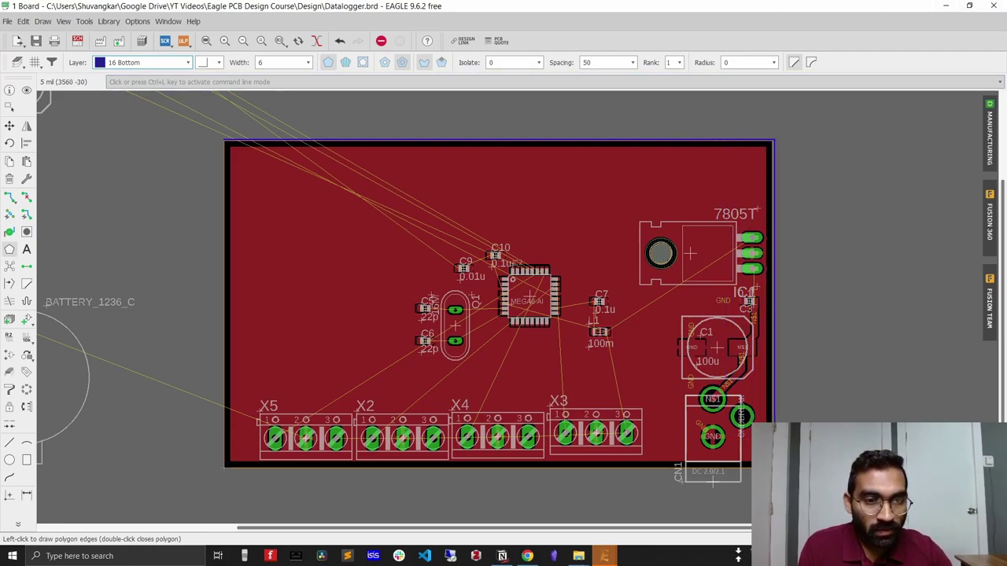
scroll(773, 472, up, 3)
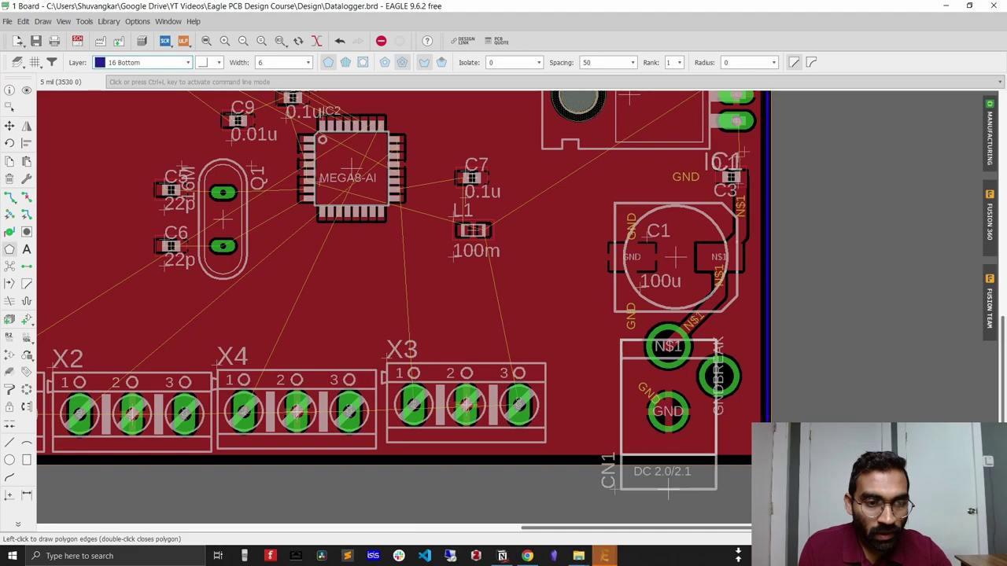
scroll(767, 462, up, 3)
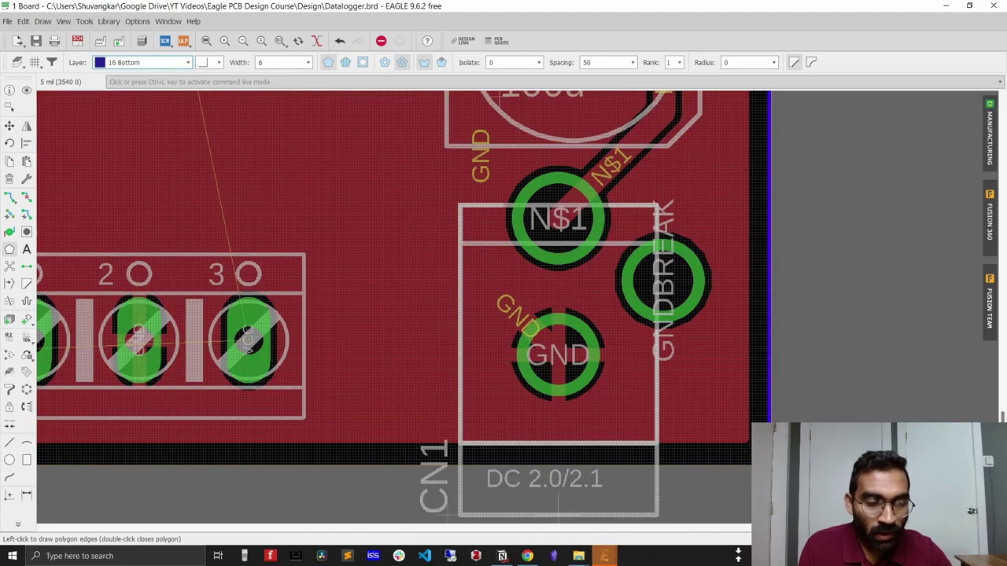
click(769, 482)
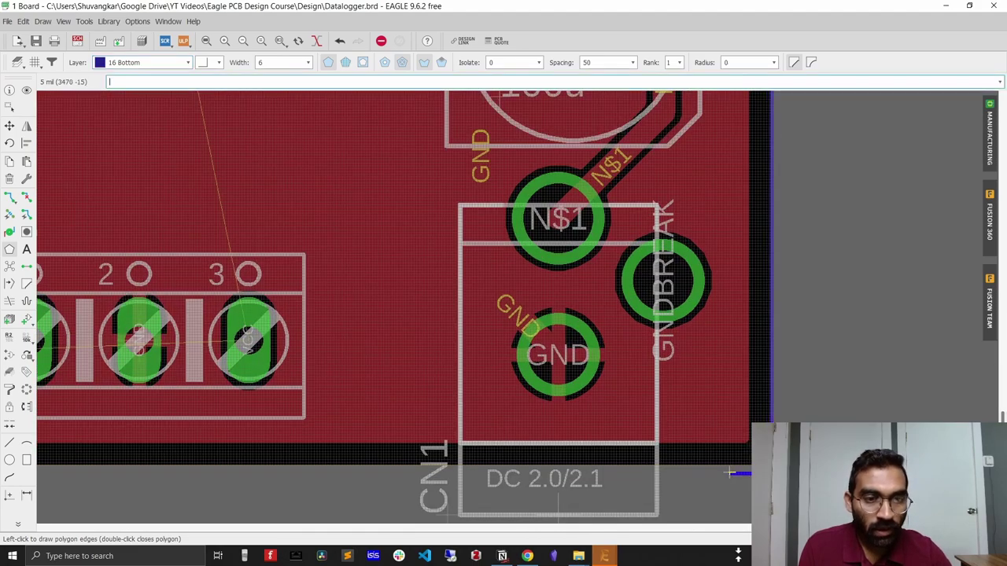
Trace the bottom-layer polygon back to its starting corner to close it, and assign it to signal GND.
scroll(554, 460, down, 5)
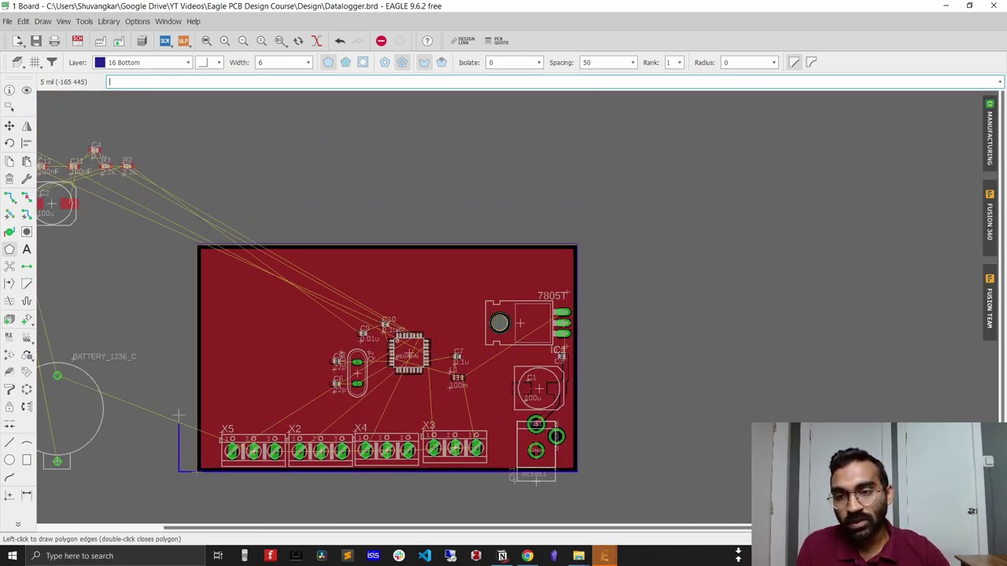
scroll(192, 246, up, 5)
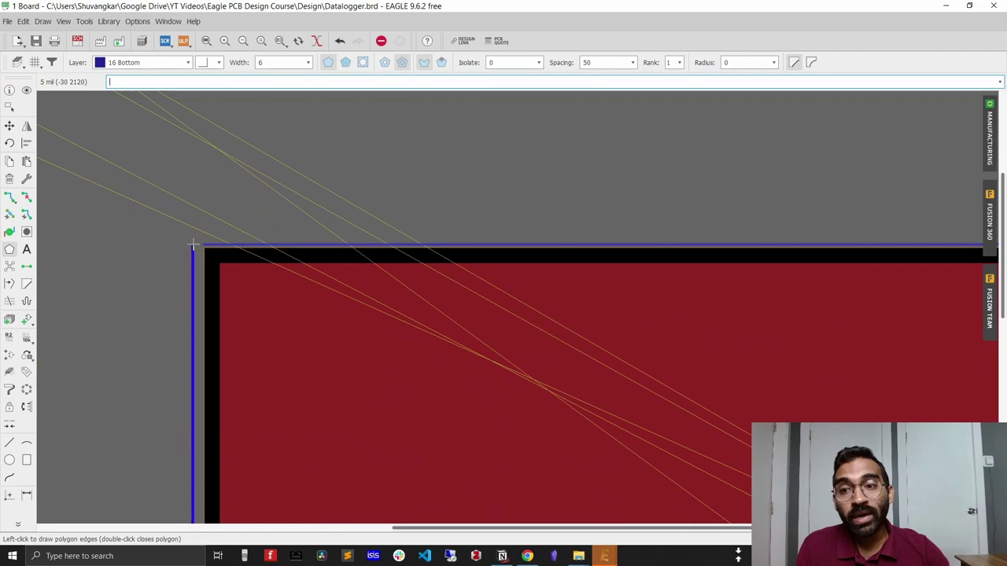
scroll(193, 246, up, 2)
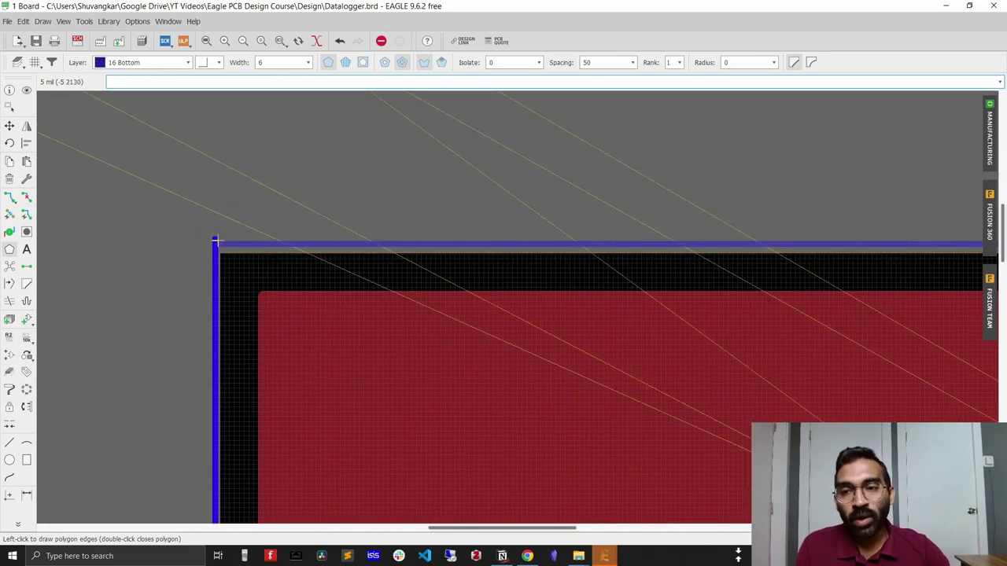
scroll(218, 246, up, 2)
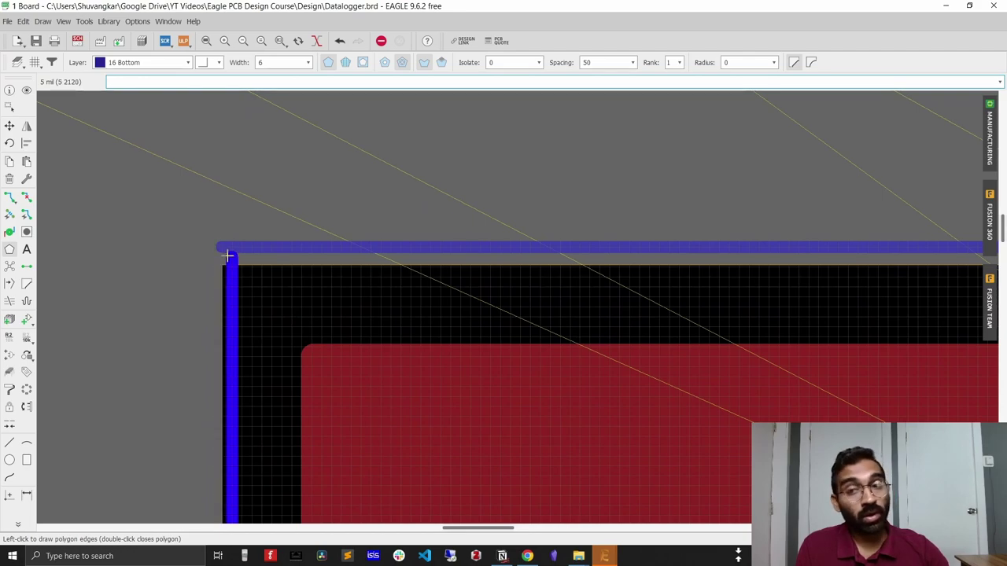
scroll(220, 250, up, 2)
click(219, 250)
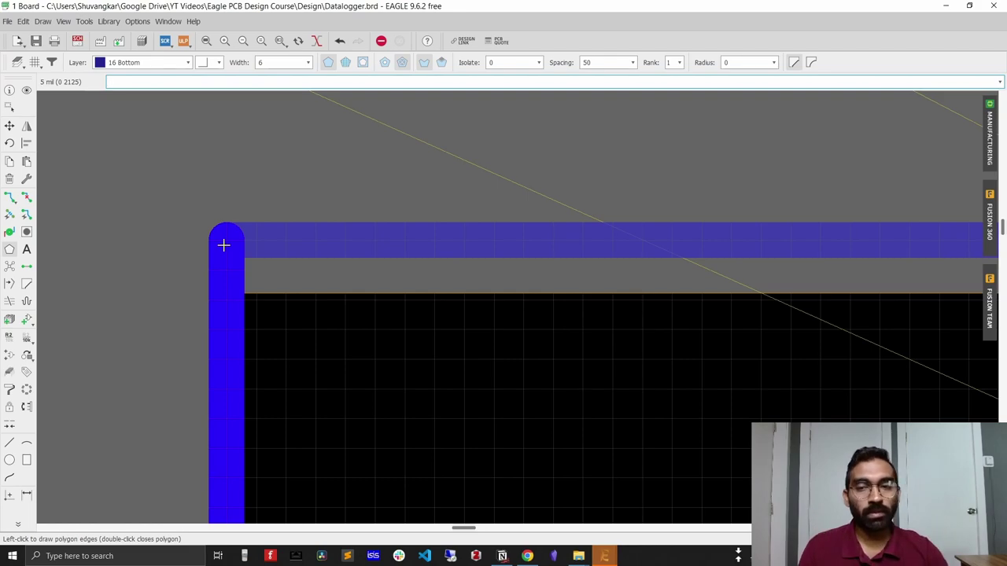
click(224, 245)
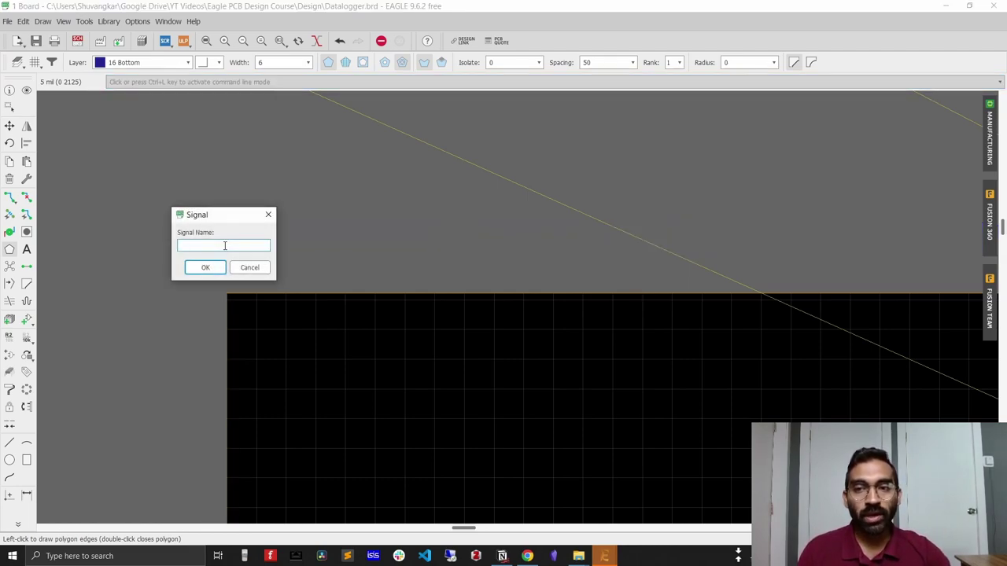
drag(223, 215, 365, 213)
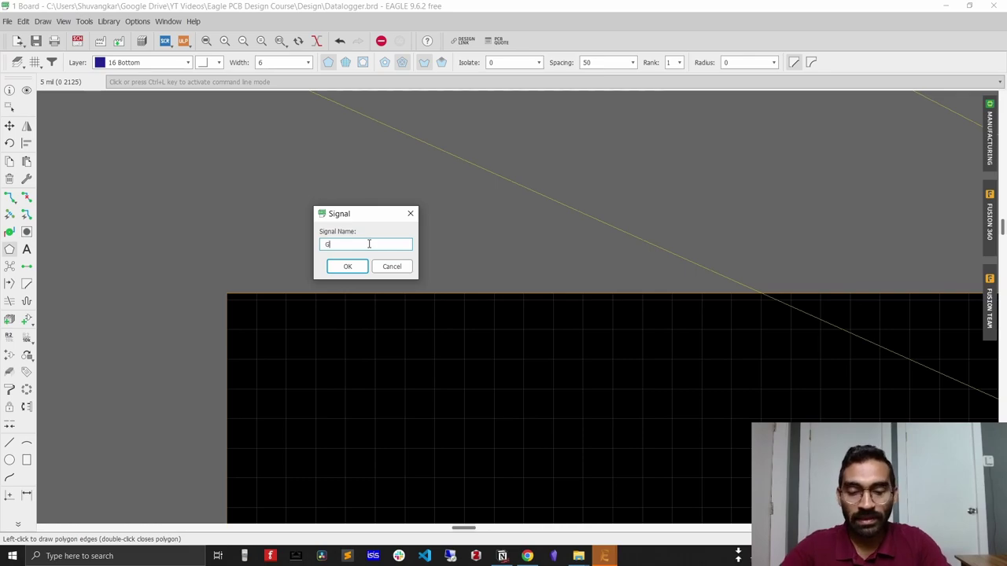
key(Return)
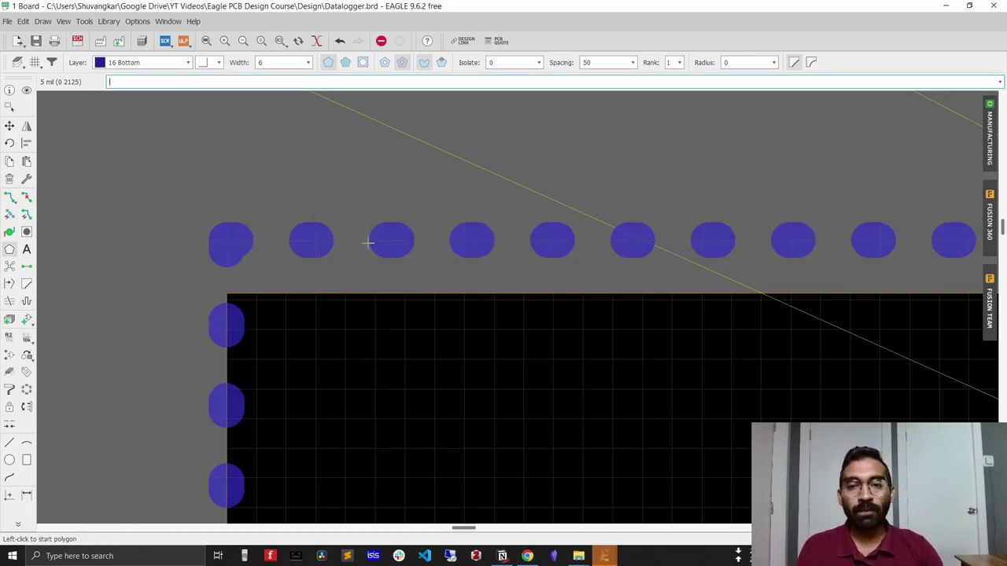
Recalculate the Ratsnest to fill the new bottom-layer polygon with copper across the board.
scroll(333, 187, down, 3)
scroll(275, 213, down, 4)
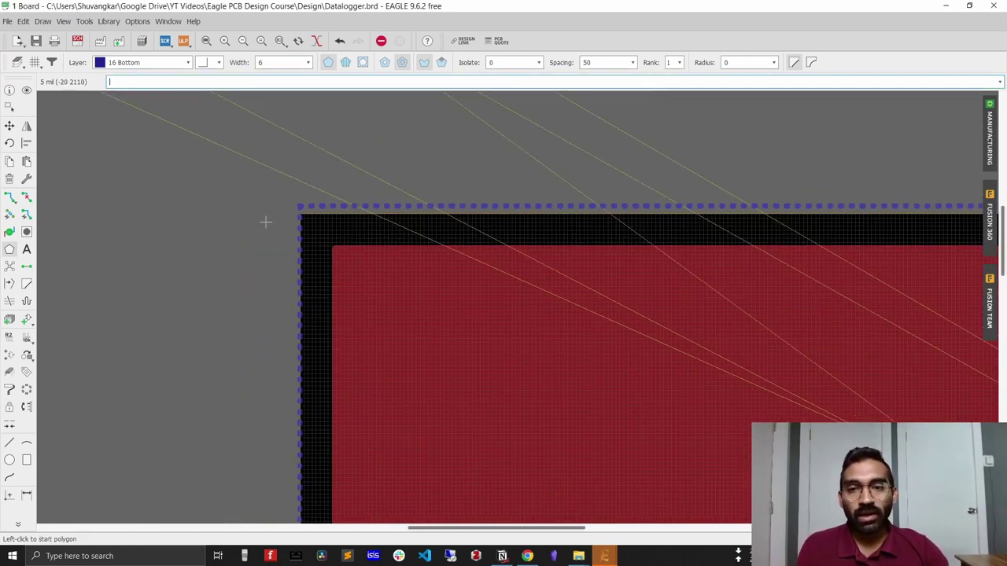
scroll(401, 276, up, 2)
click(10, 268)
scroll(304, 196, down, 4)
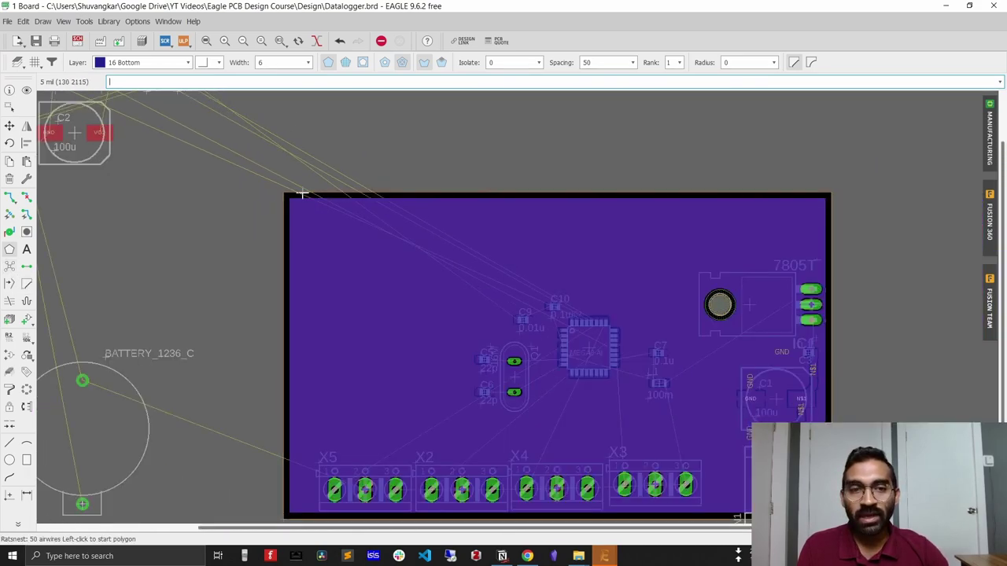
scroll(653, 348, up, 1)
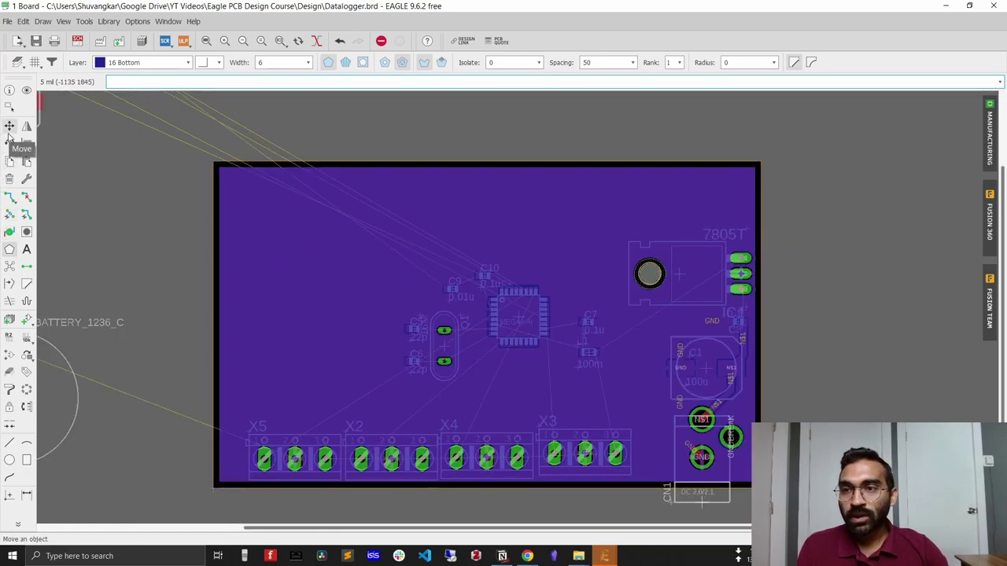
Switch the active layer to 1 Top and back to 16 Bottom to compare the two ground pours.
click(186, 63)
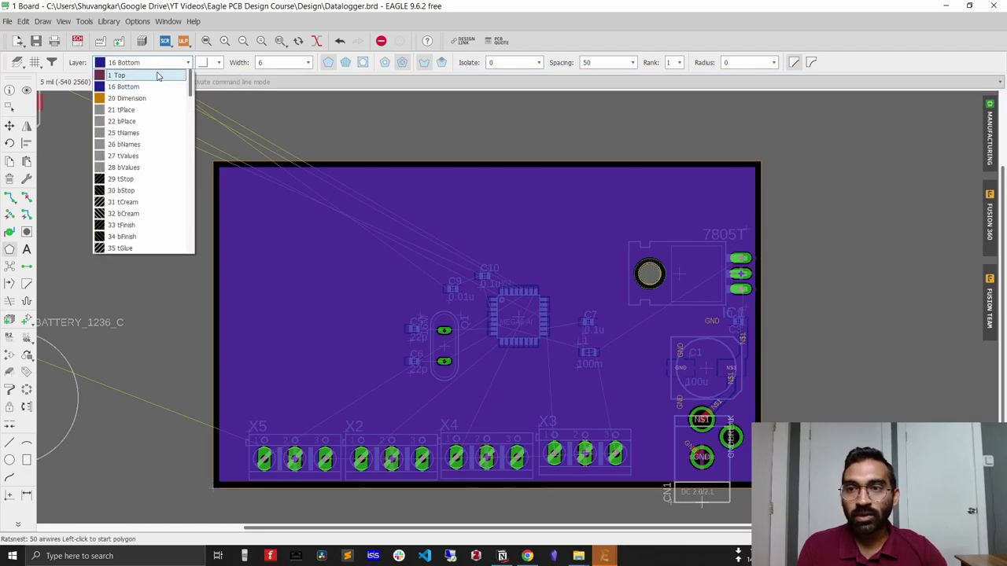
click(157, 75)
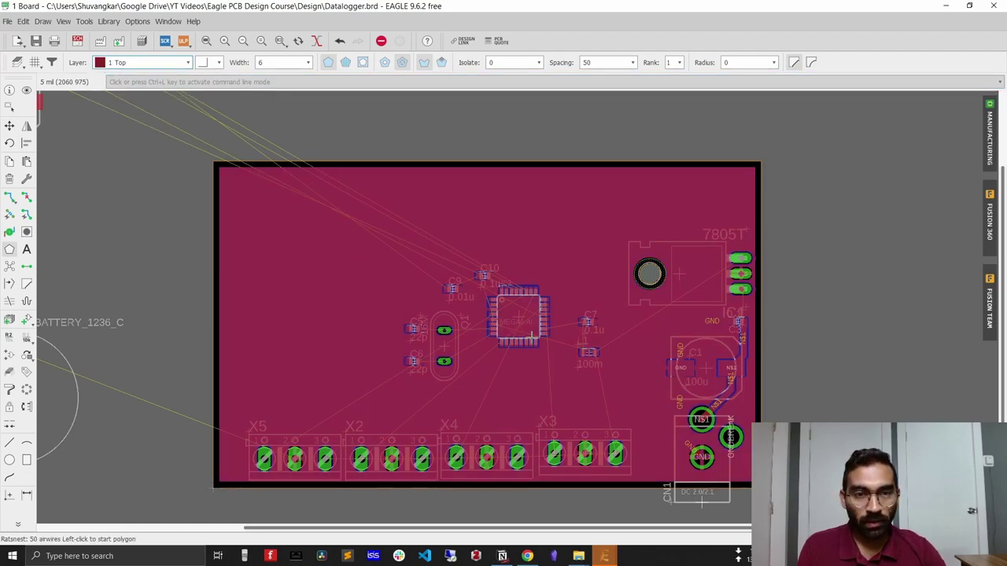
click(186, 63)
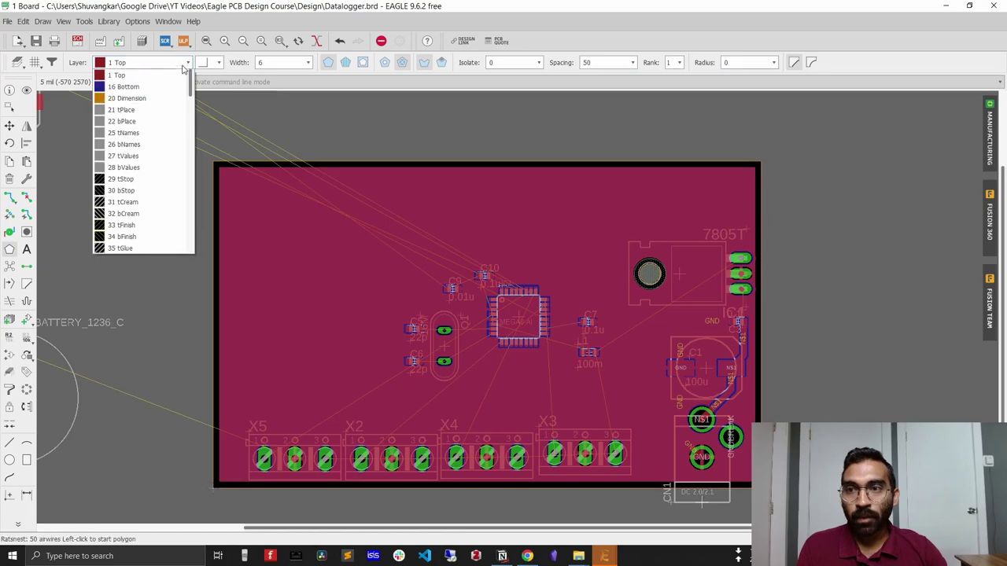
click(124, 87)
scroll(557, 308, up, 4)
scroll(557, 307, down, 4)
Make 1 Top the active layer and examine the ground pour's clearance around the MEGA8-AI pads and nearby components.
click(187, 63)
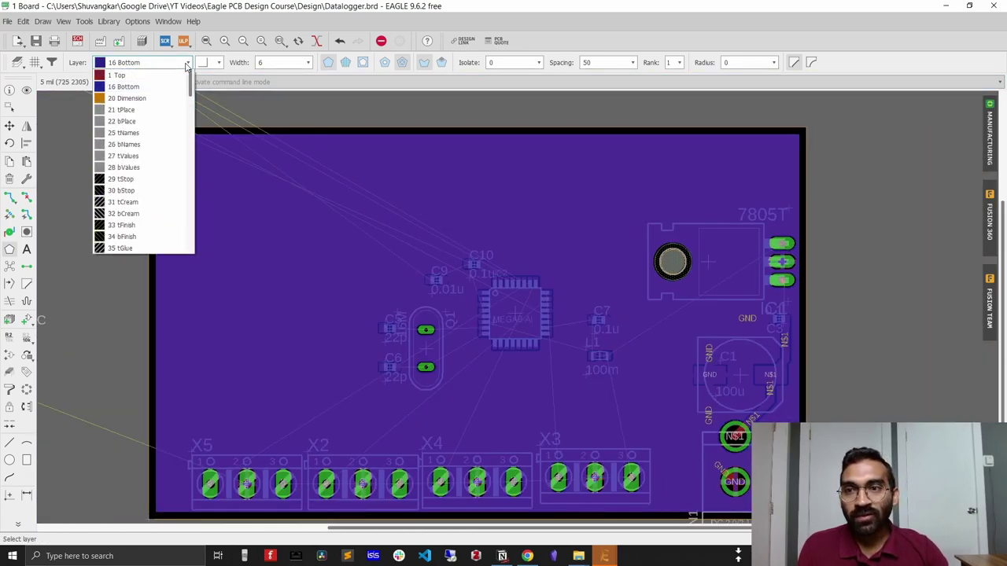
click(164, 75)
scroll(640, 308, up, 4)
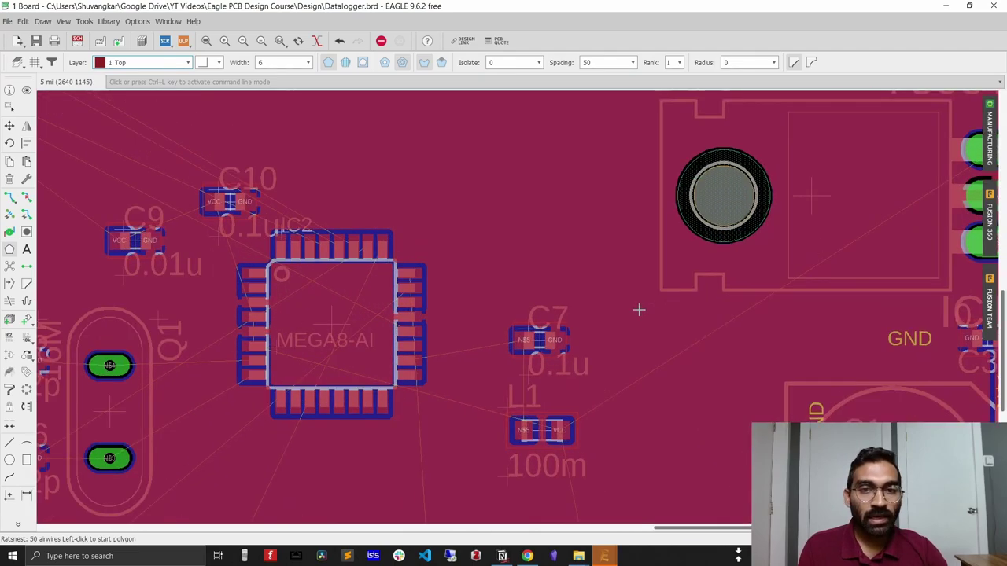
scroll(386, 219, up, 2)
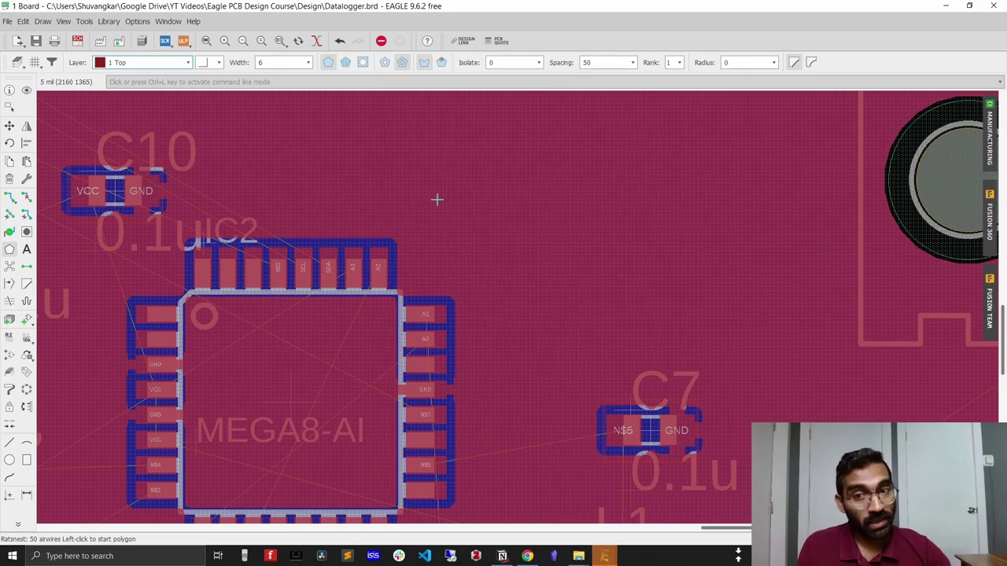
scroll(392, 261, up, 3)
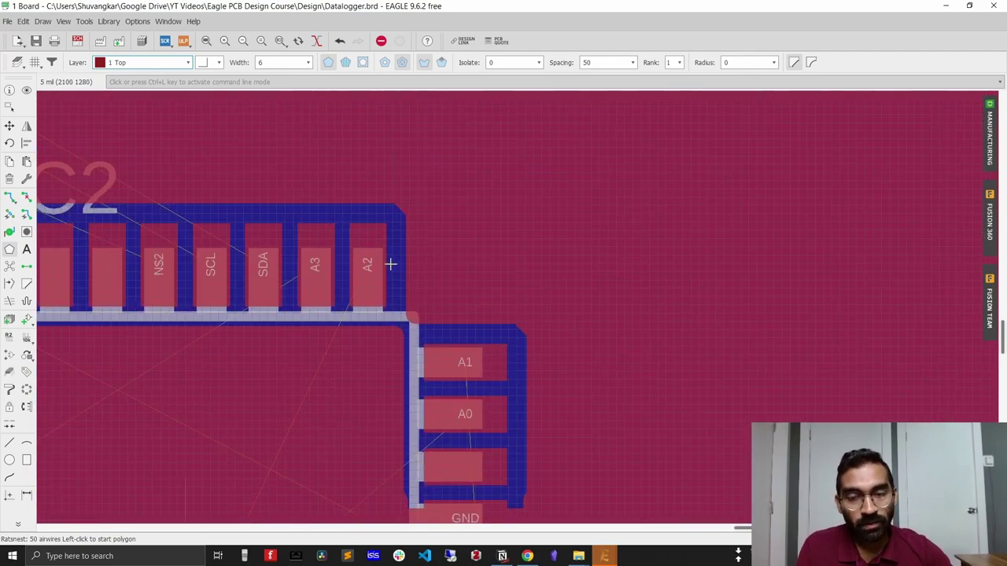
scroll(485, 281, down, 5)
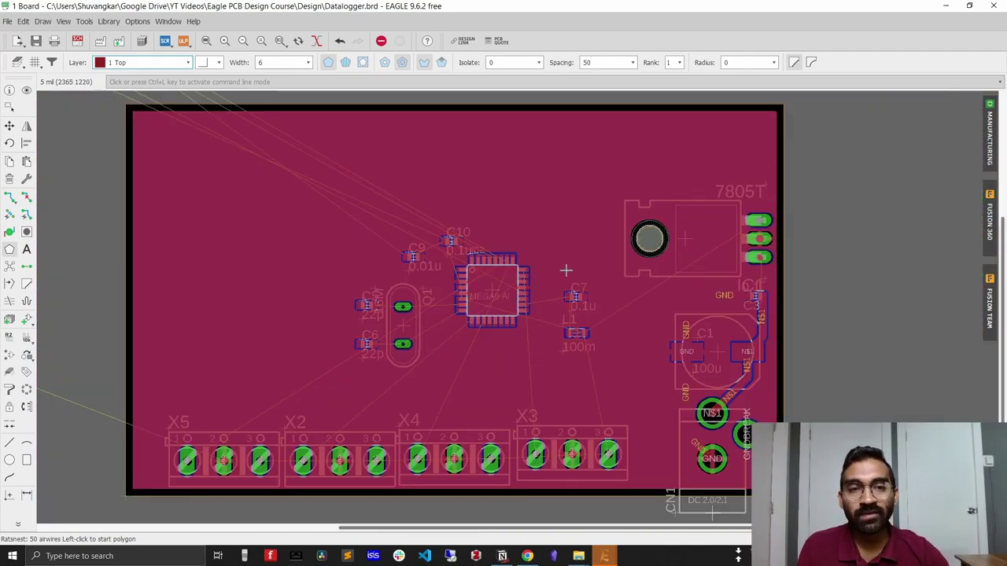
scroll(530, 266, down, 2)
scroll(523, 268, up, 1)
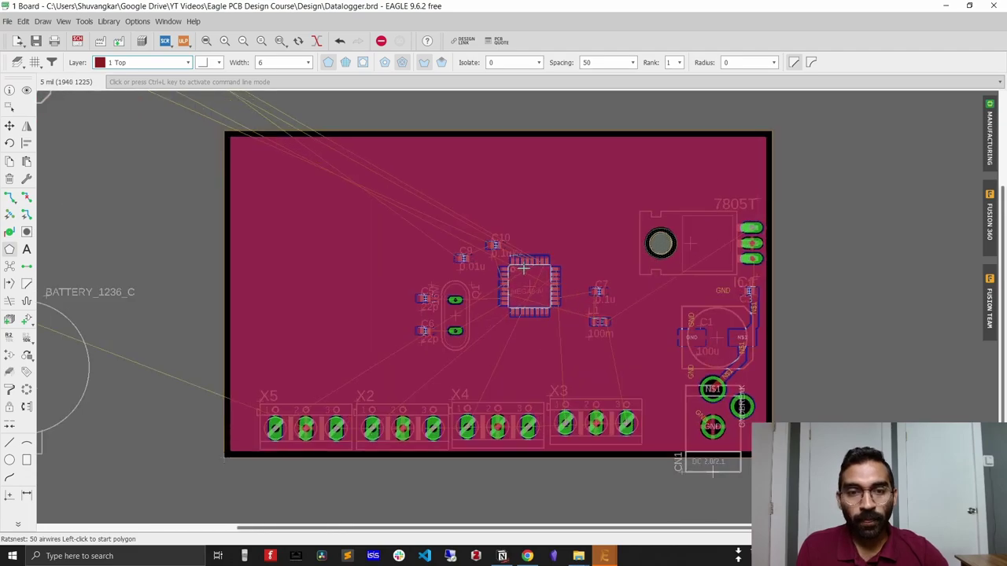